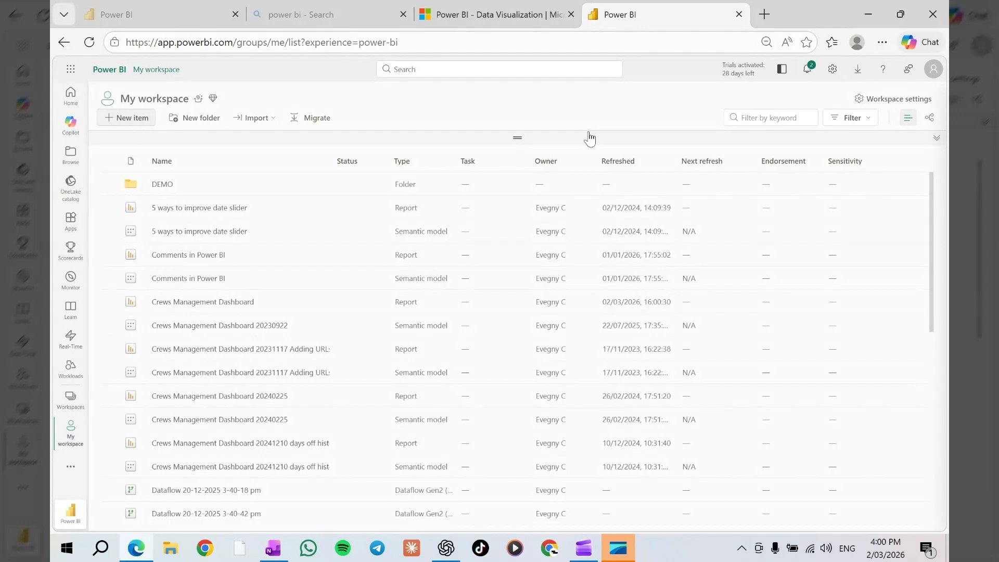
Step: Start a new report item in My workspace using Excel as its data source
{"action": "left_click", "coordinate": [133, 118]}
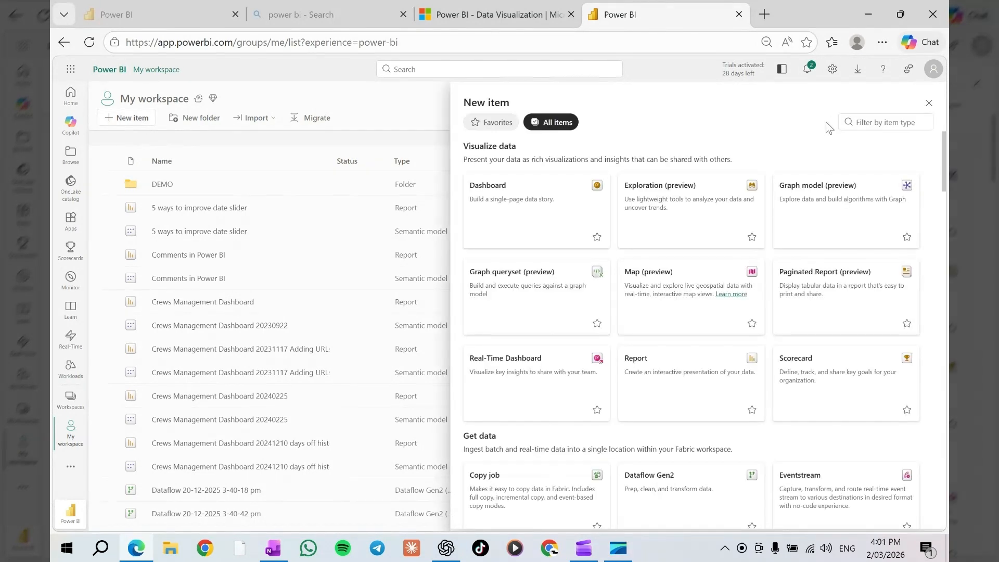
{"action": "left_click", "coordinate": [698, 378]}
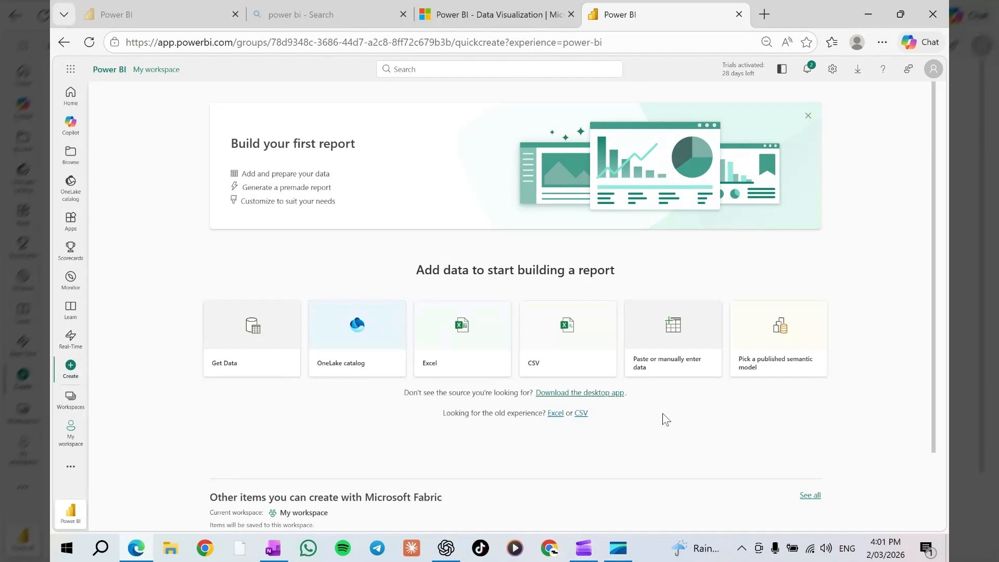
{"action": "scroll", "coordinate": [663, 414], "scroll_direction": "down", "scroll_amount": 2}
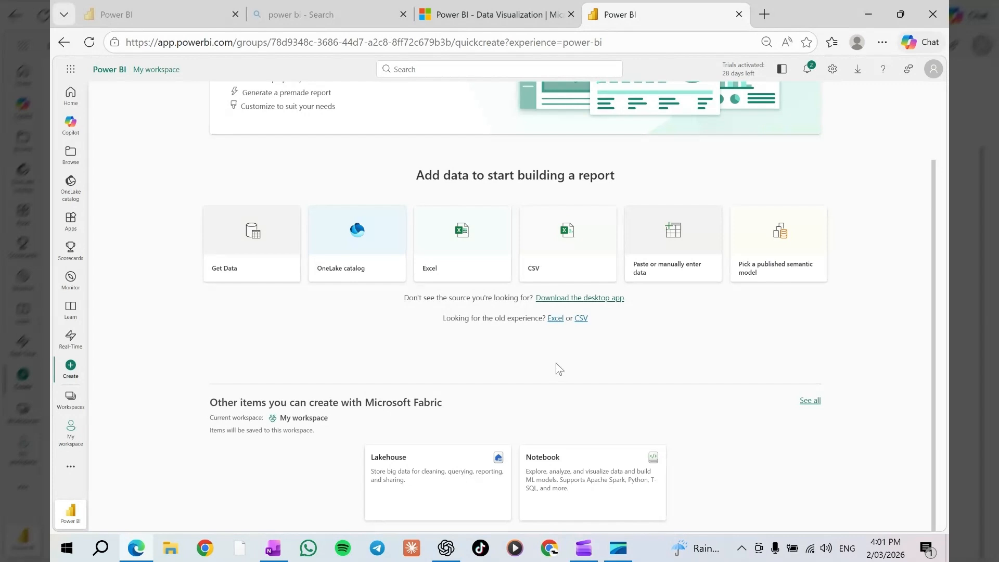
{"action": "left_click", "coordinate": [469, 240]}
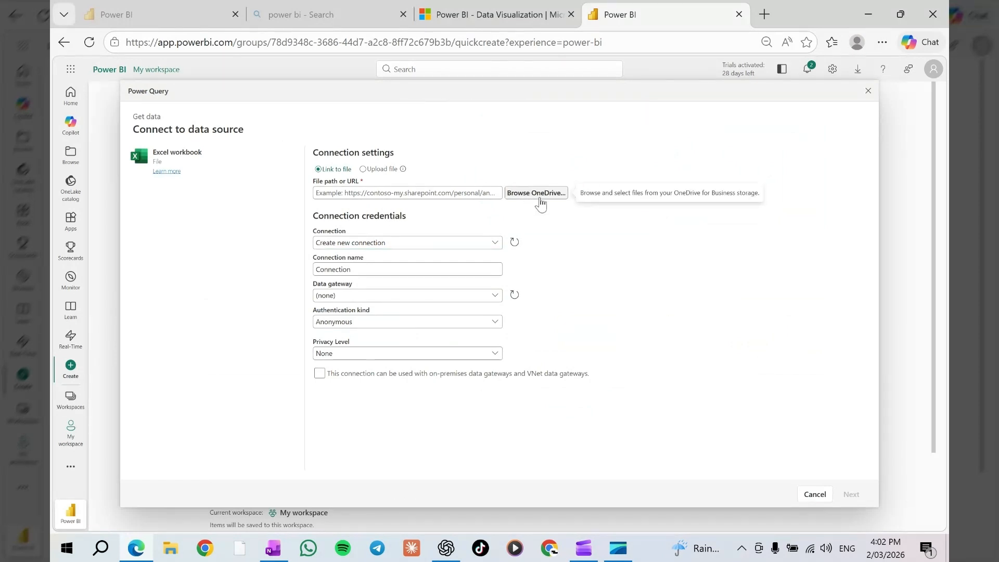
Step: Connect to the workbook ABA Bestsellers 03-07-18.xlsx stored on OneDrive, using the existing organizational account connection
{"action": "left_click", "coordinate": [536, 197]}
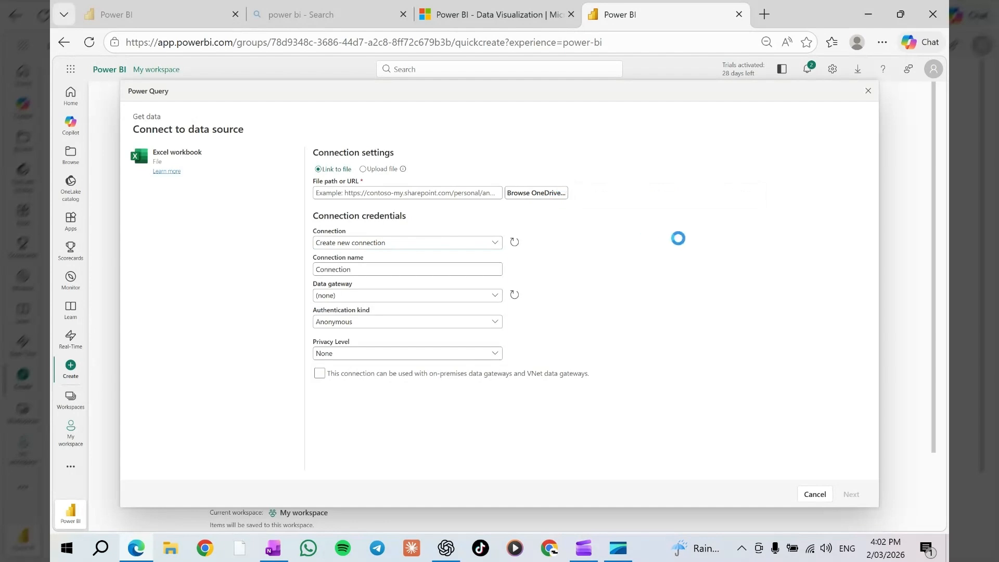
{"action": "scroll", "coordinate": [311, 320], "scroll_direction": "down", "scroll_amount": 10}
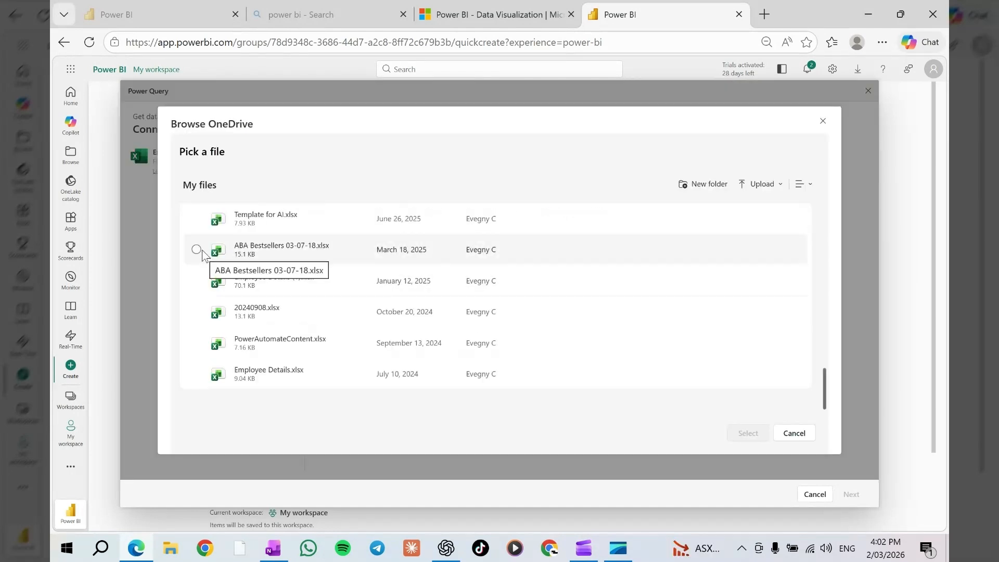
{"action": "left_click", "coordinate": [196, 249]}
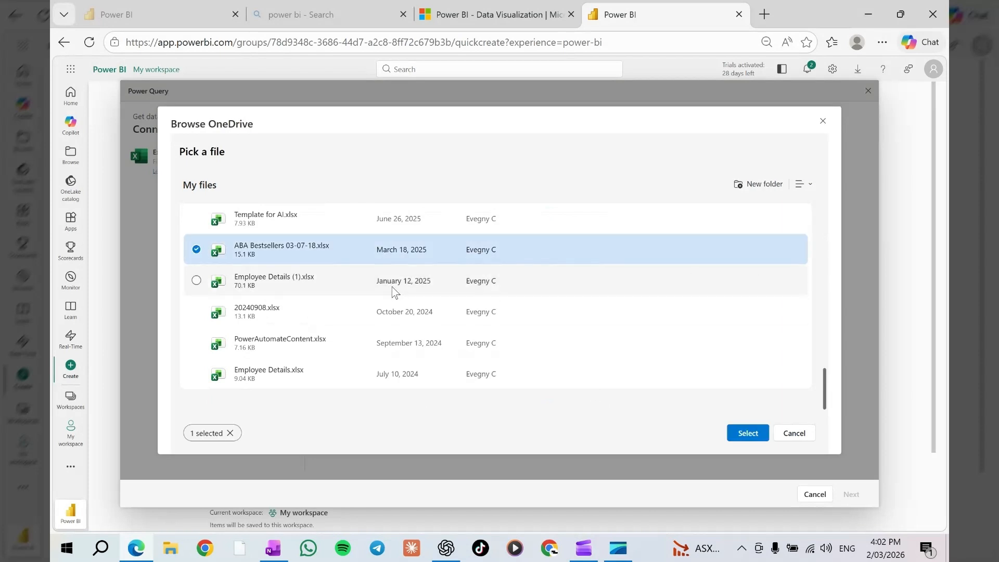
{"action": "left_click", "coordinate": [749, 434]}
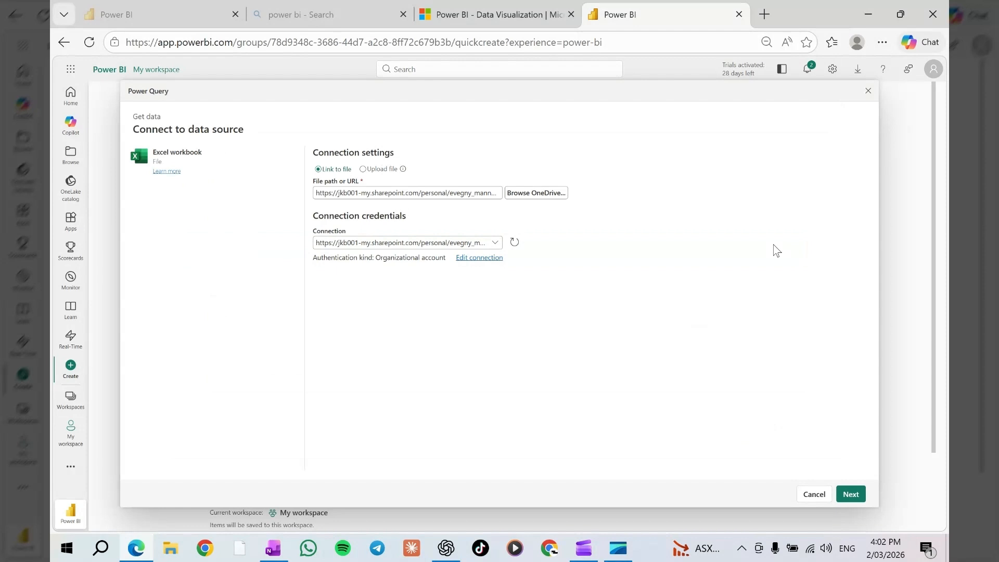
{"action": "left_click", "coordinate": [858, 495]}
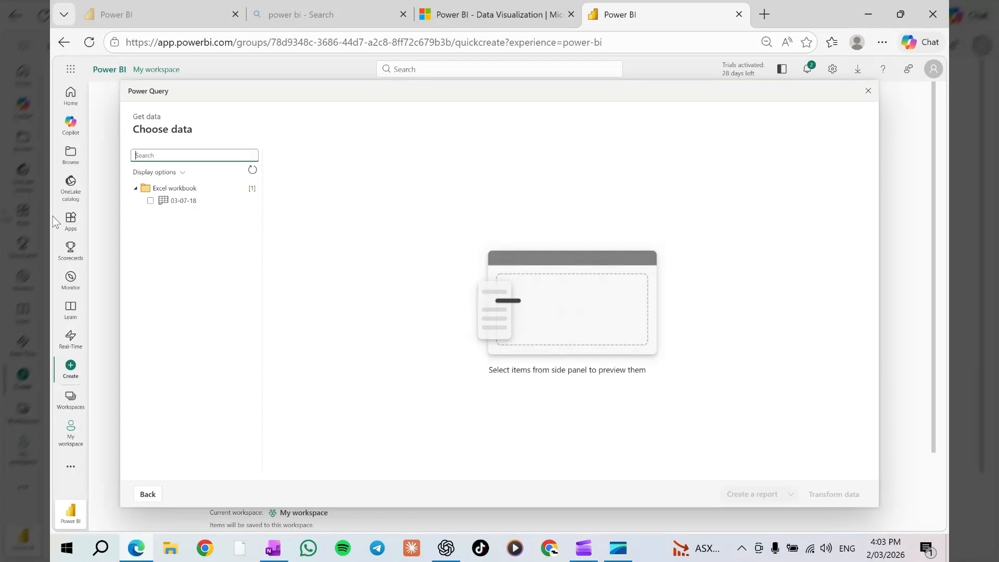
Step: Load the 03-07-18 sheet for transformation and unpivot all columns other than Rank
{"action": "left_click", "coordinate": [150, 201]}
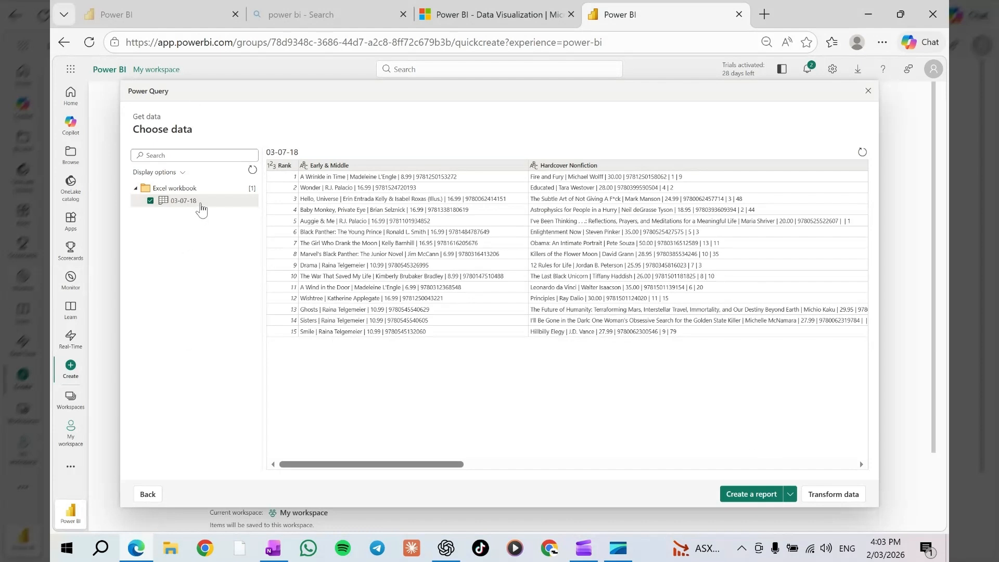
{"action": "left_click", "coordinate": [852, 499]}
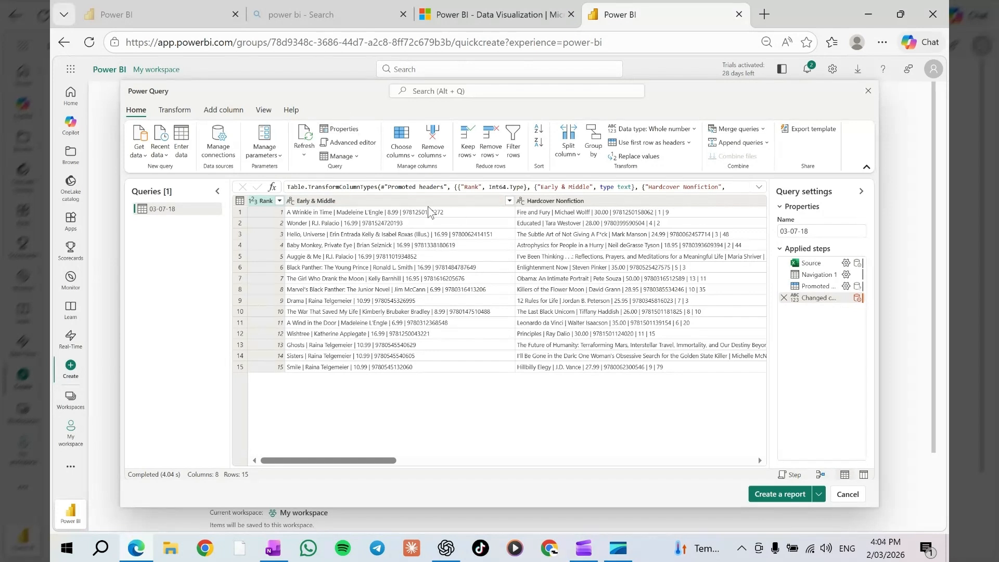
{"action": "right_click", "coordinate": [265, 201]}
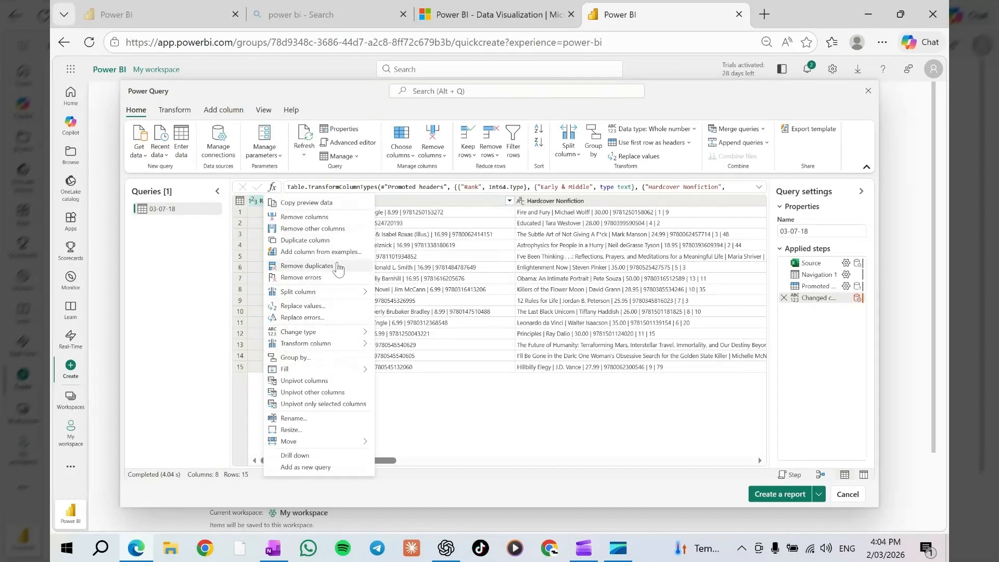
{"action": "left_click", "coordinate": [333, 392]}
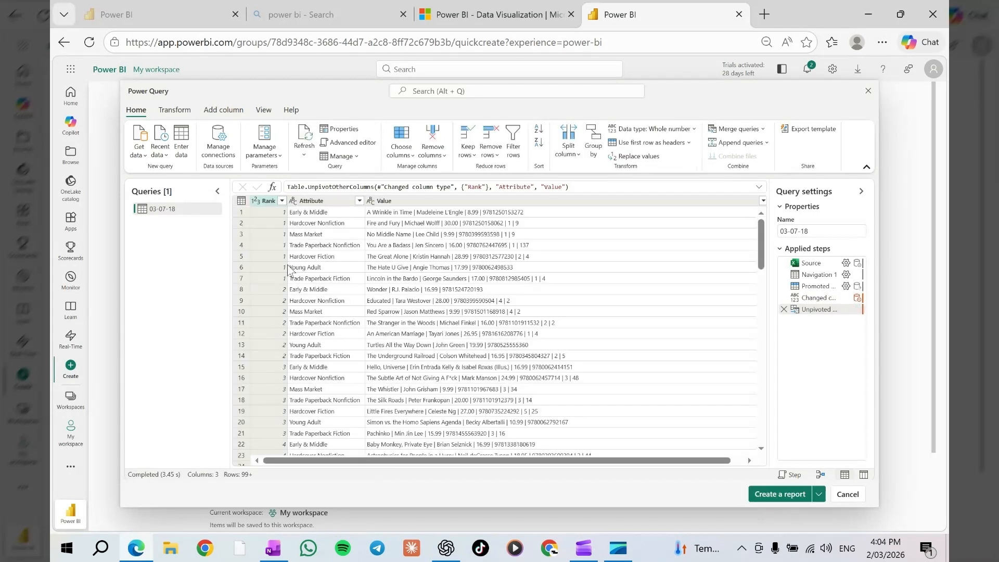
Step: Split the Value column by a custom delimiter at the pipe characters
{"action": "right_click", "coordinate": [414, 201]}
{"action": "mouse_move", "coordinate": [456, 300]}
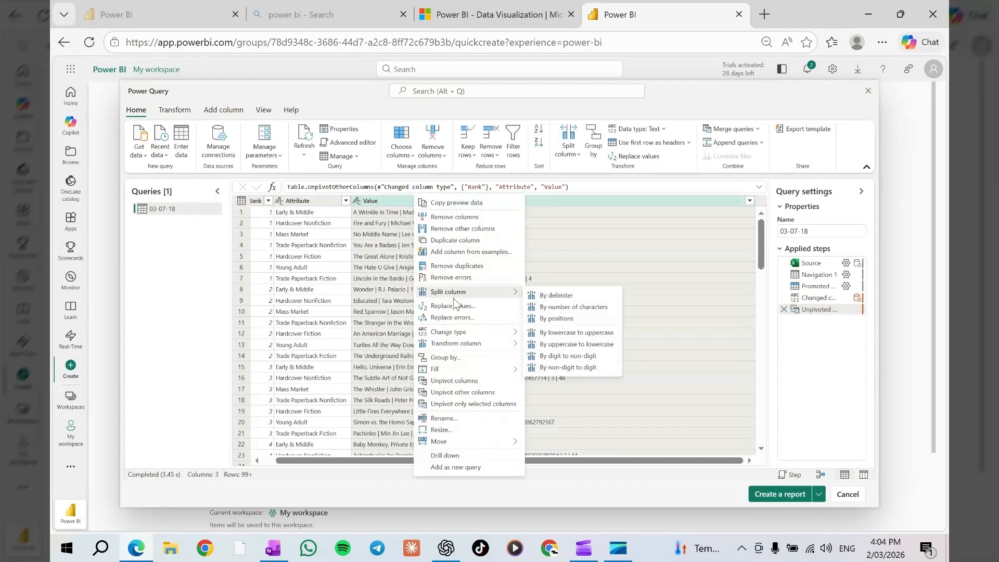
{"action": "left_click", "coordinate": [584, 292]}
{"action": "left_click", "coordinate": [471, 299]}
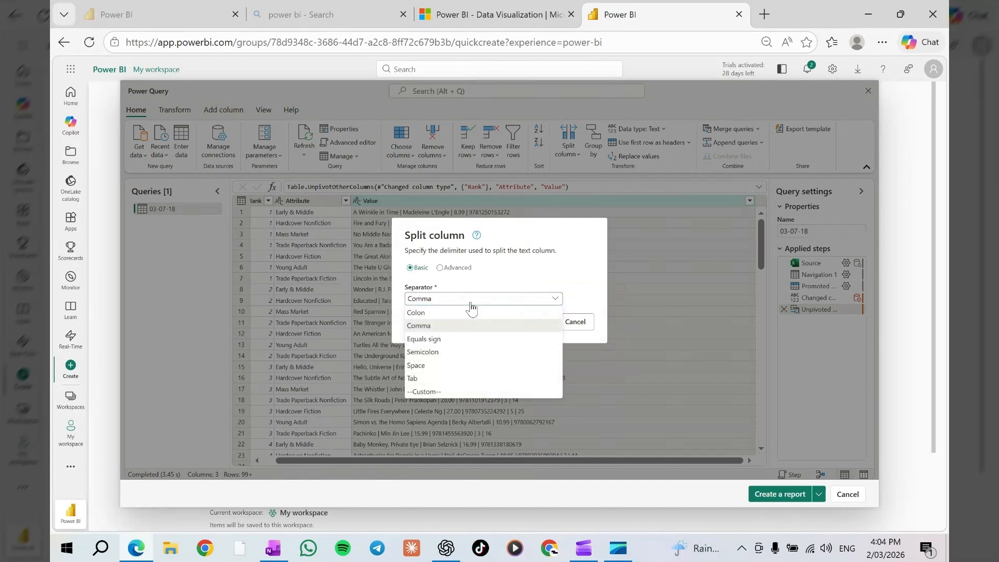
{"action": "left_click", "coordinate": [432, 392]}
{"action": "left_click", "coordinate": [524, 333]}
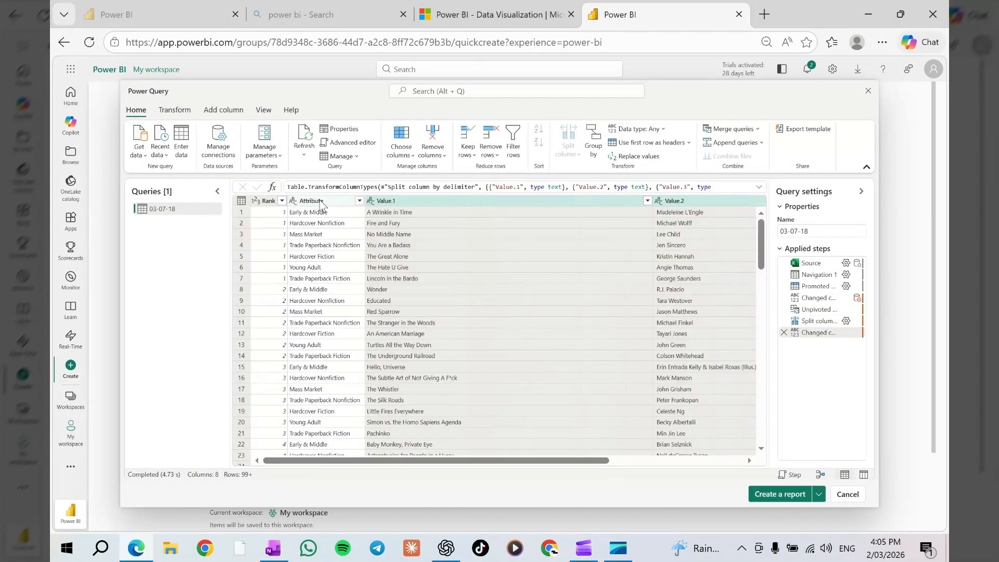
Step: Rename Attribute to Genre and the first three Value columns to Book, Author and Price, and remove Value.4, Value.5 and Value.6
{"action": "left_click", "coordinate": [321, 202]}
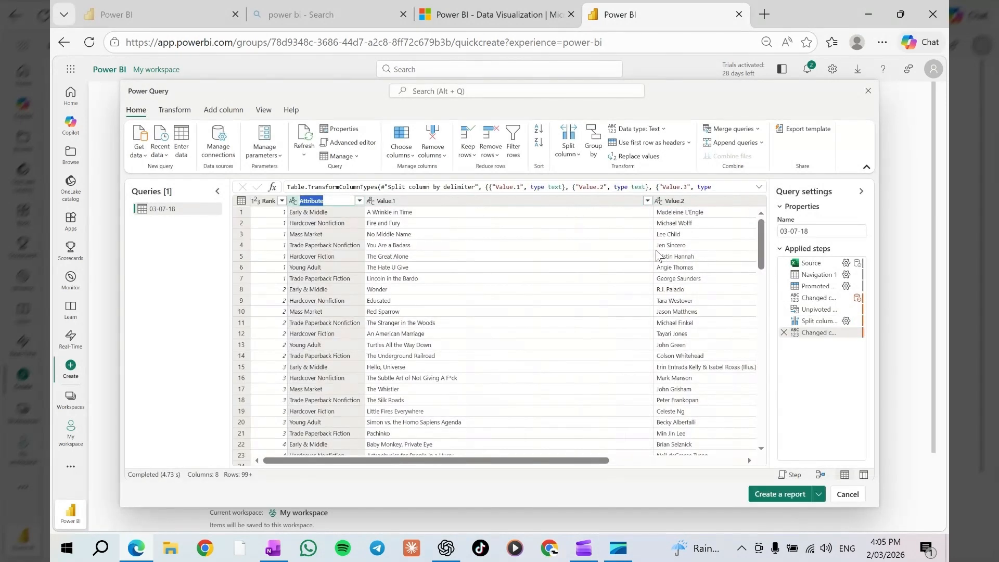
{"action": "type", "text": "Genre"}
{"action": "left_click", "coordinate": [399, 201]}
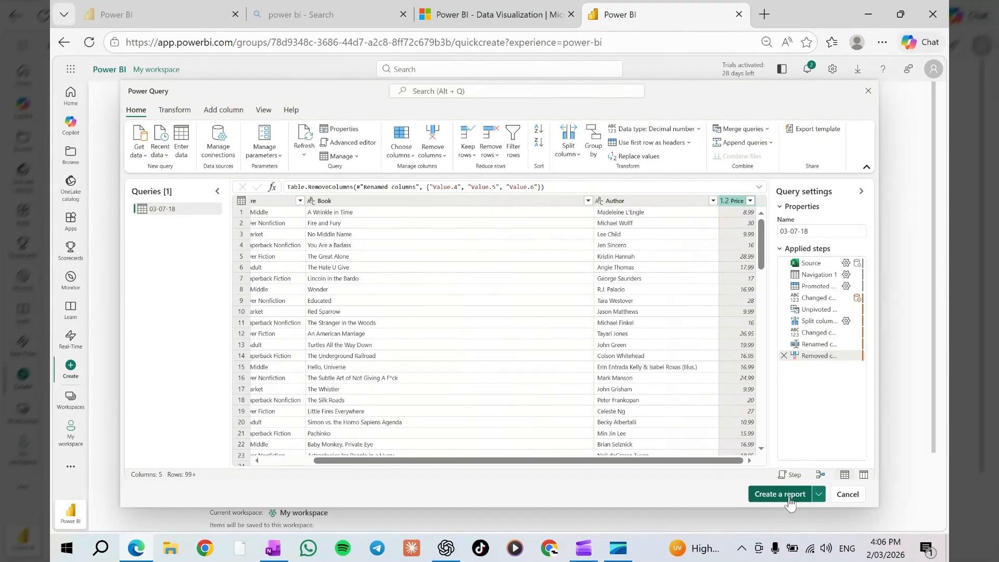
{"action": "left_click_drag", "start_coordinate": [601, 462], "coordinate": [723, 457]}
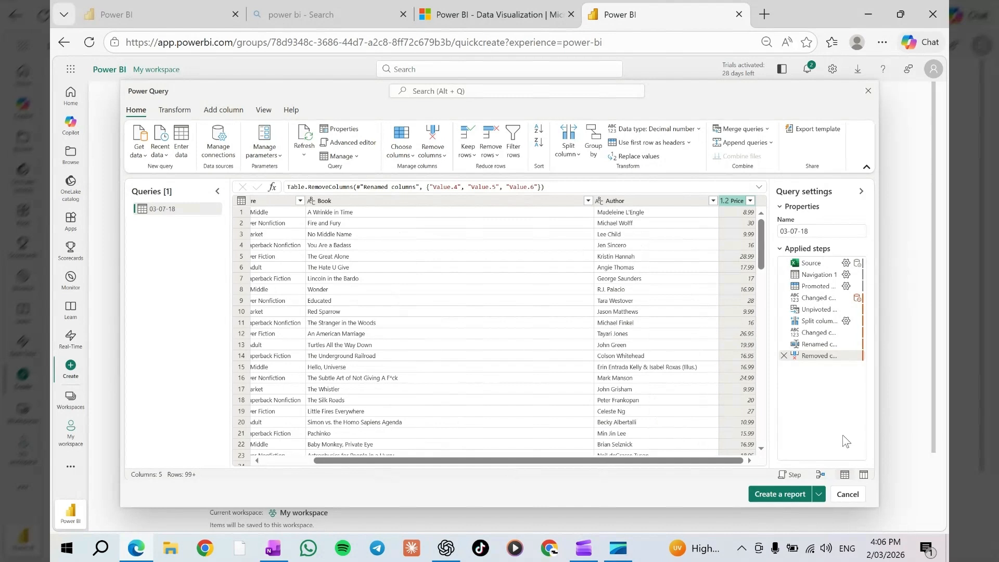
Step: Create the report in My workspace with the semantic model named Power BI Service test
{"action": "left_click", "coordinate": [781, 495]}
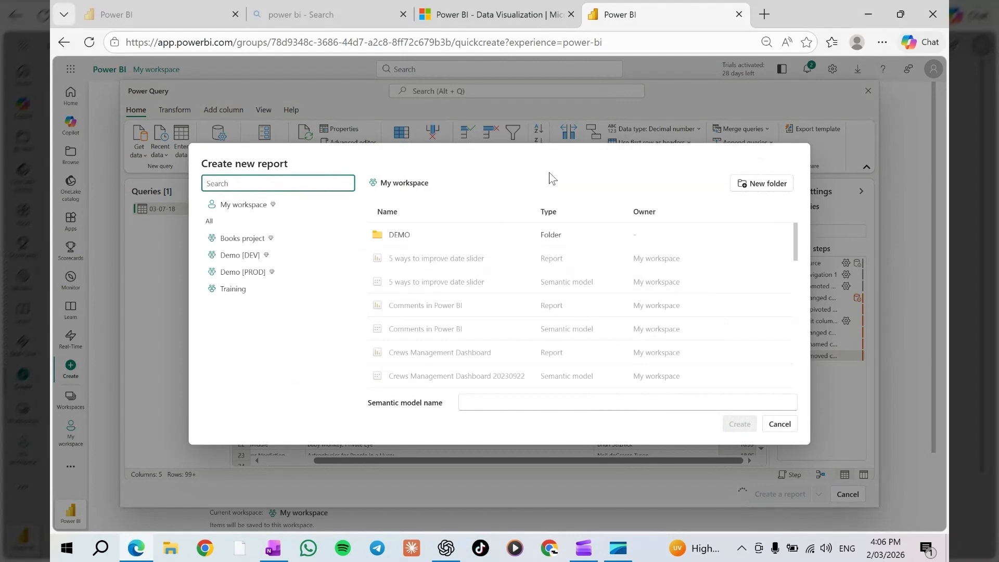
{"action": "left_click", "coordinate": [521, 403]}
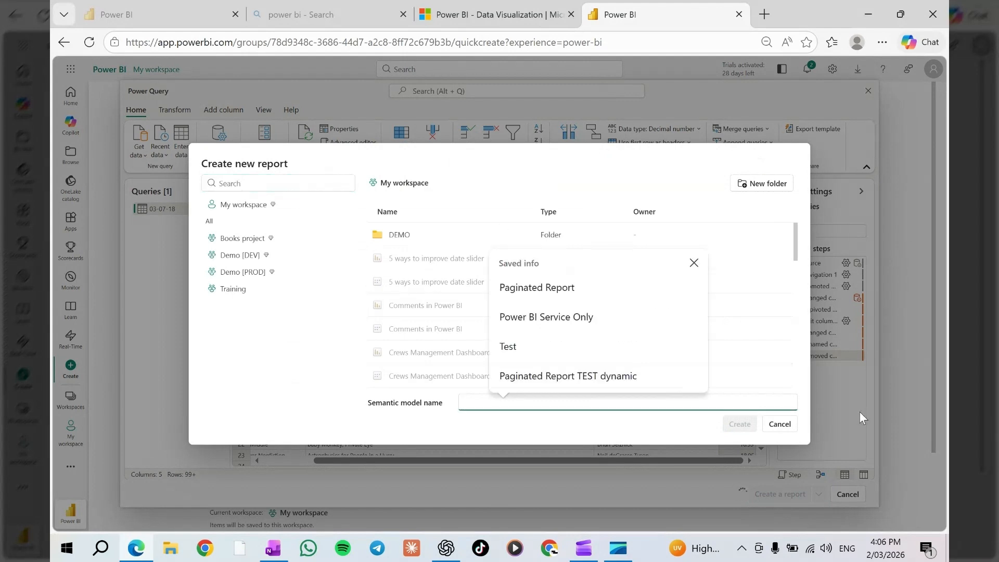
{"action": "left_click", "coordinate": [547, 317]}
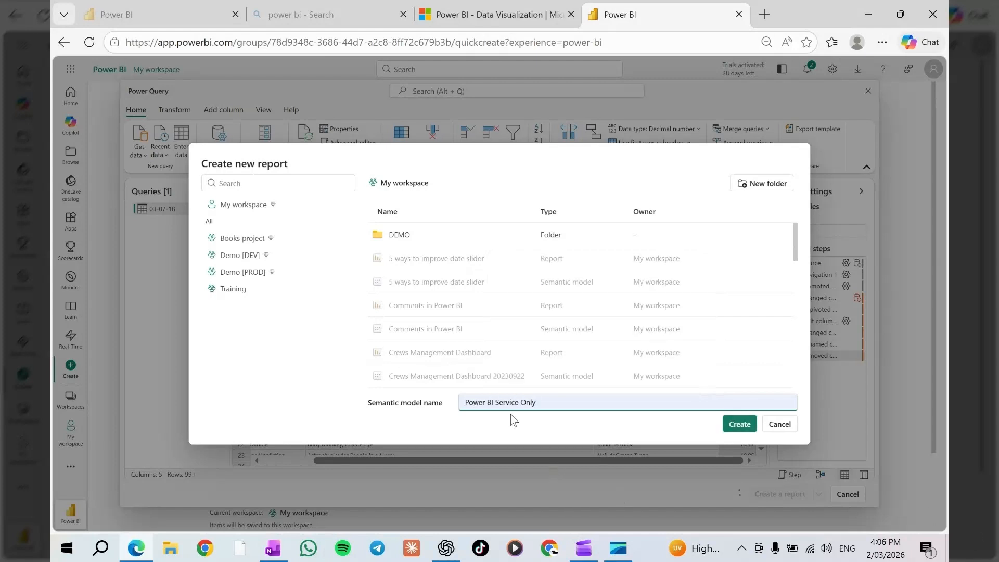
{"action": "key", "text": "BackSpace"}
{"action": "key", "text": "BackSpace"}
{"action": "key", "text": "BackSpace"}
{"action": "key", "text": "BackSpace"}
{"action": "key", "text": "BackSpace"}
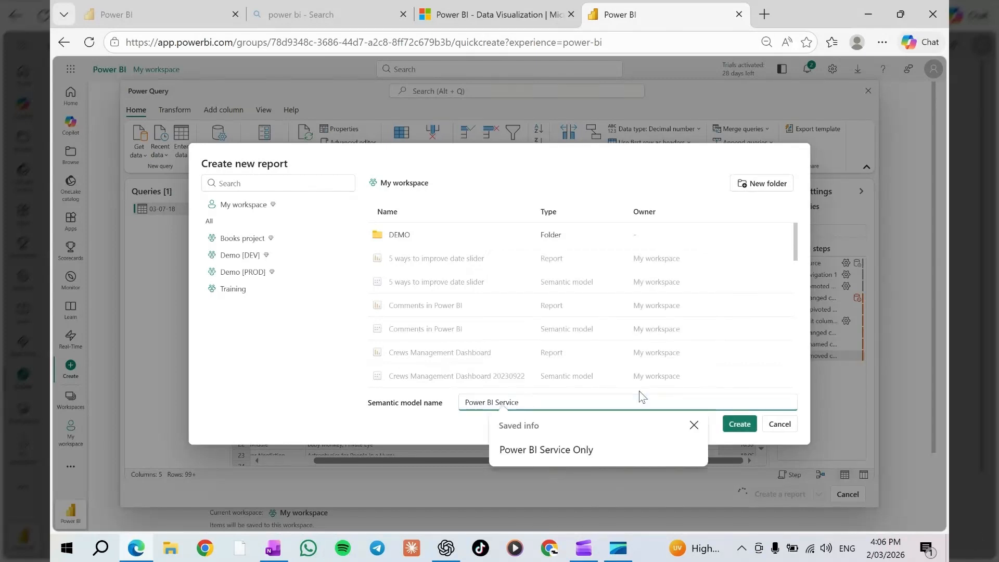
{"action": "type", "text": "test"}
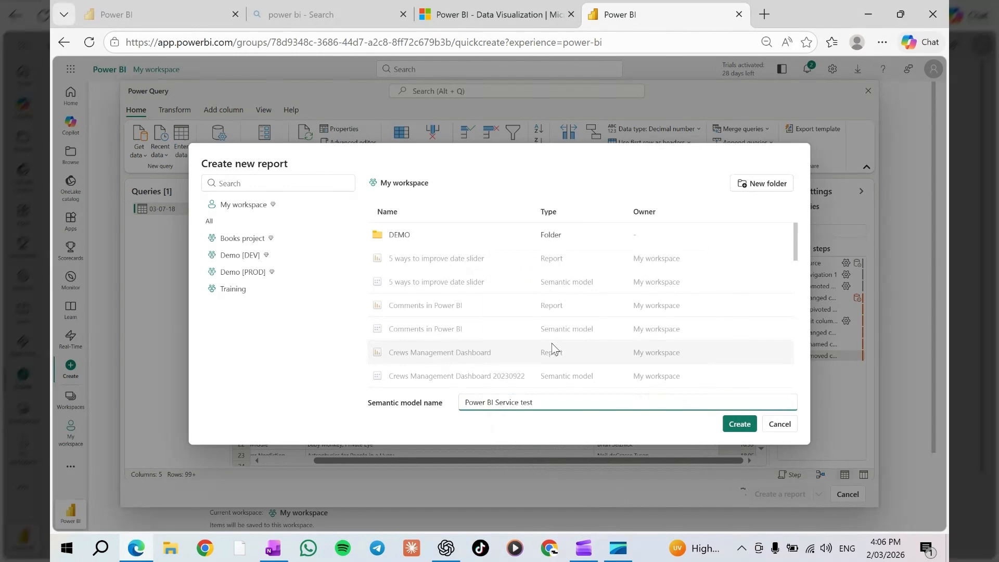
{"action": "left_click", "coordinate": [740, 425]}
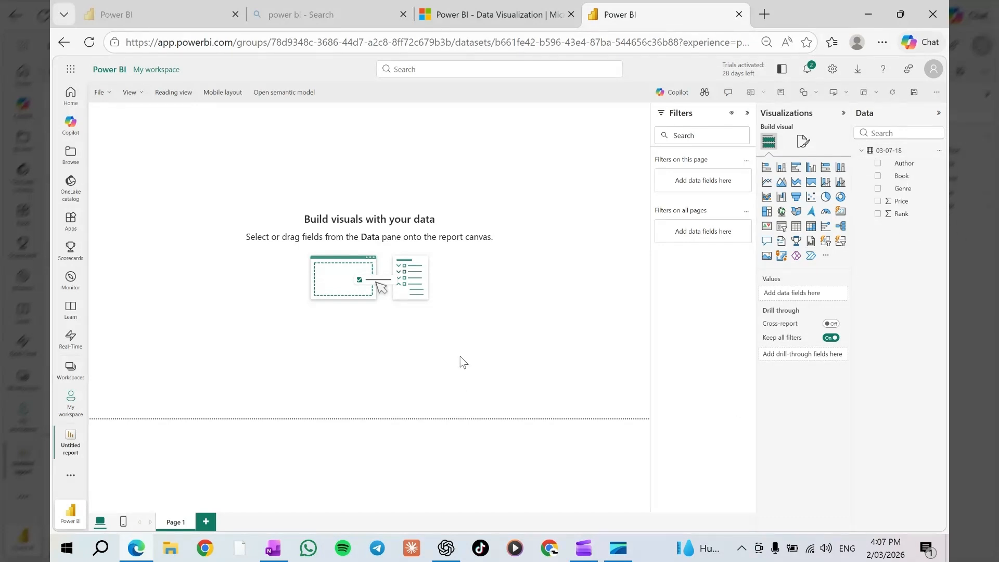
Step: Open the report's semantic model and switch it from Viewing to Editing mode
{"action": "left_click", "coordinate": [293, 97]}
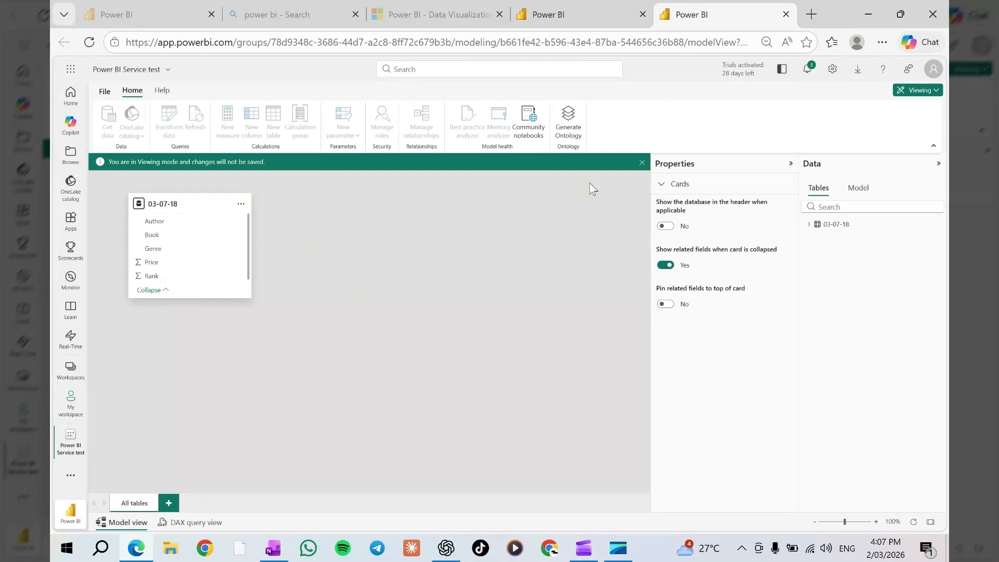
{"action": "left_click", "coordinate": [920, 93]}
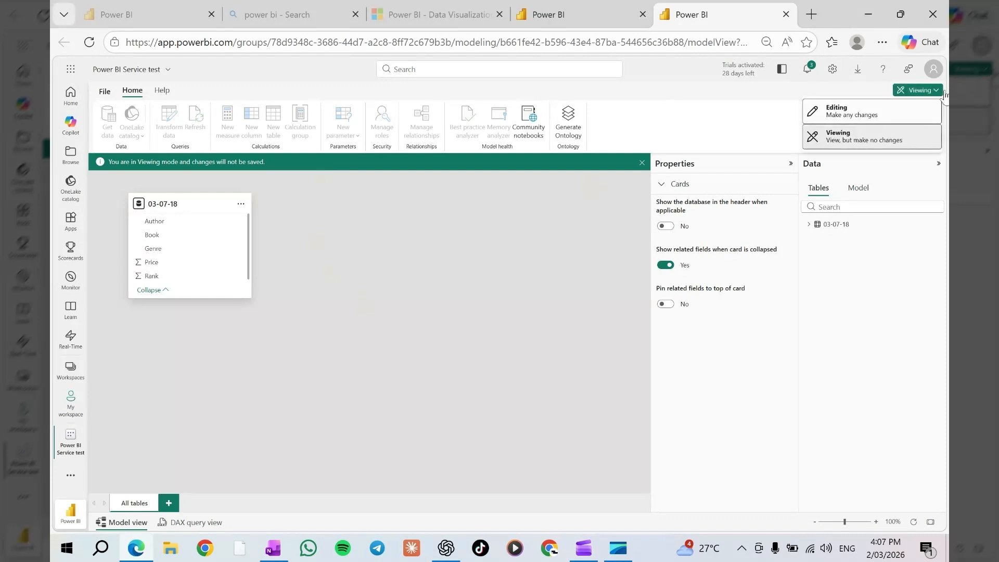
{"action": "left_click", "coordinate": [844, 117]}
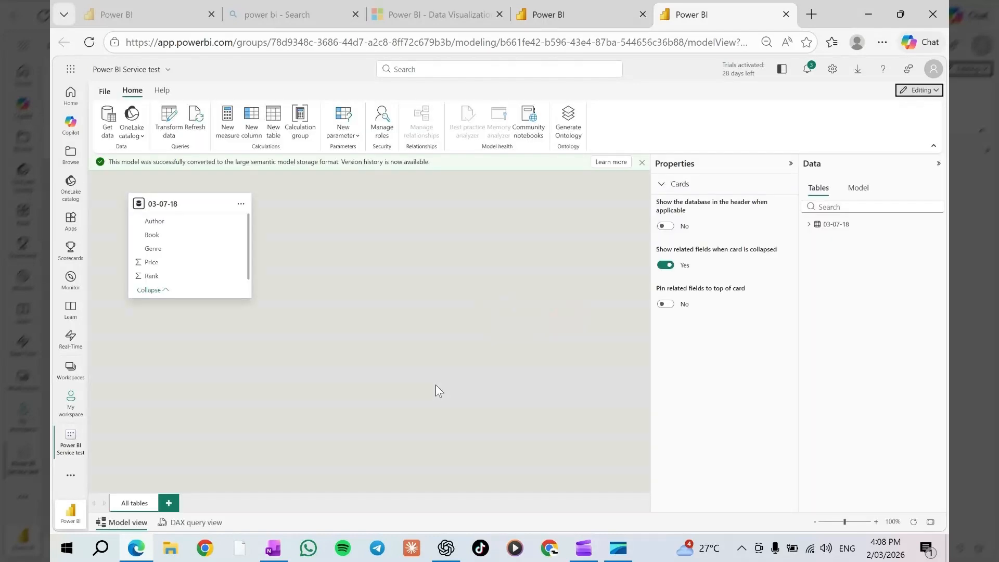
Step: Add a measure to the 03-07-18 table with the formula Max Book Price = MAX ( '03-07-18'[Price] )
{"action": "left_click", "coordinate": [808, 225]}
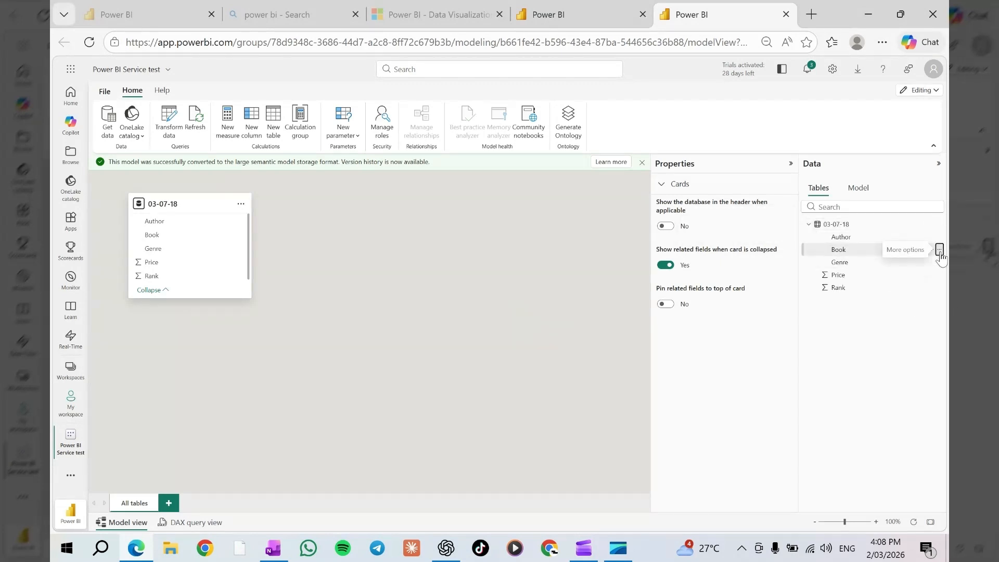
{"action": "left_click", "coordinate": [939, 251]}
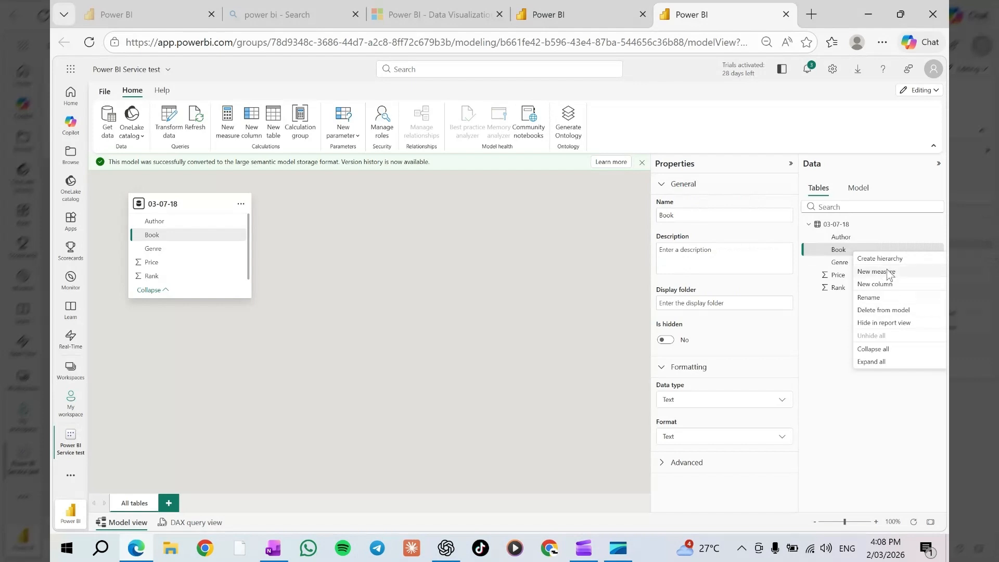
{"action": "left_click", "coordinate": [861, 420]}
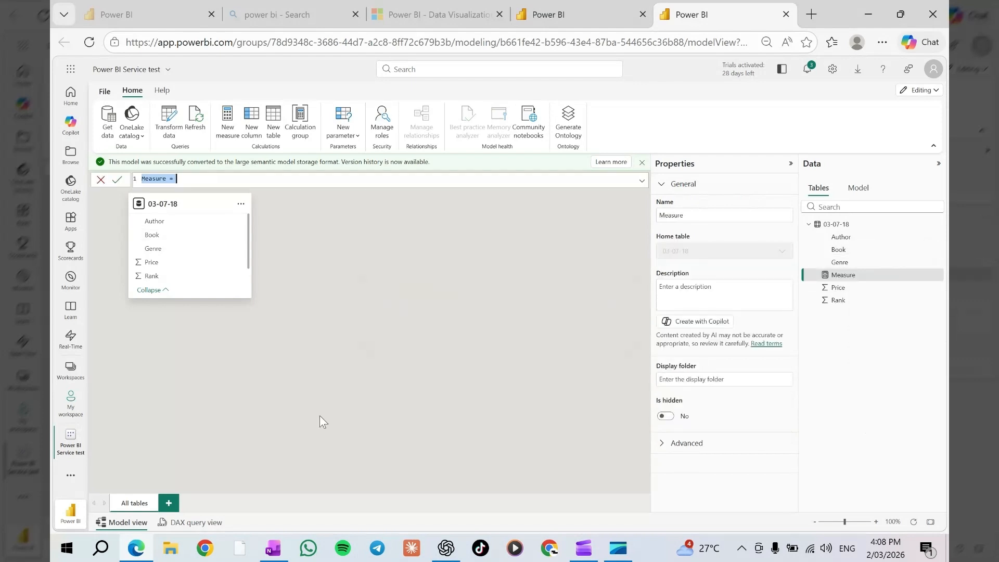
{"action": "type", "text": "Max Book Price = MAX ("}
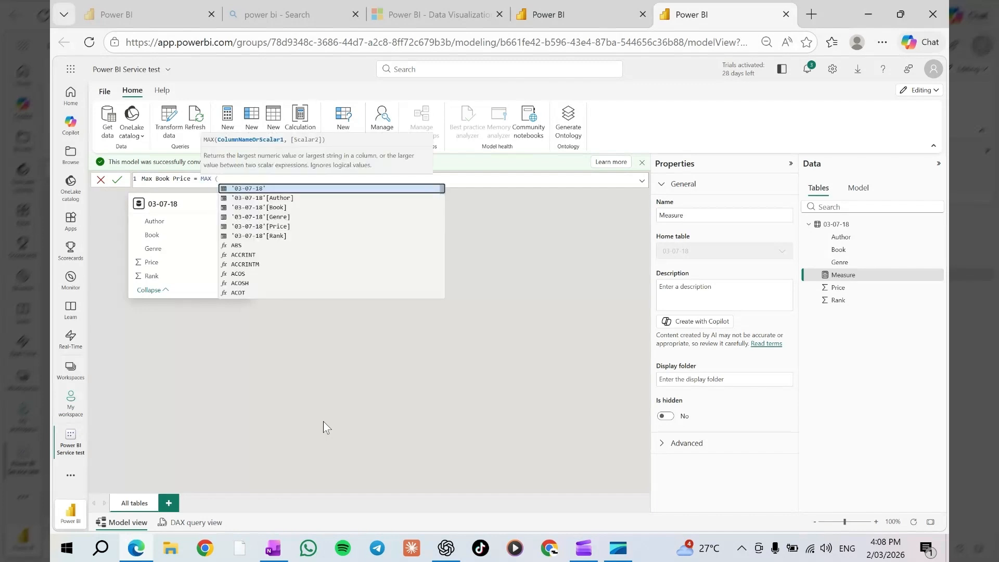
{"action": "type", "text": " Price"}
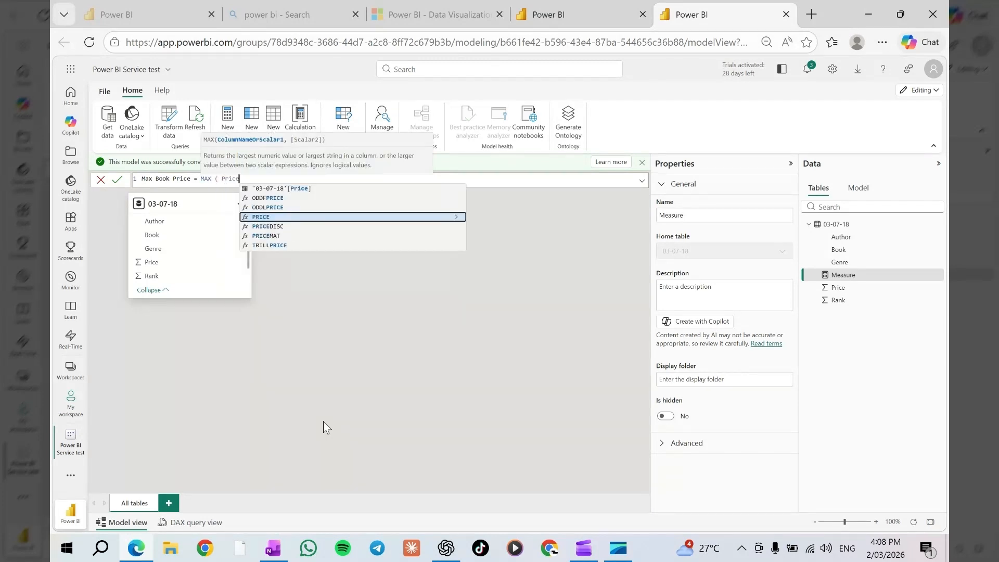
{"action": "key", "text": "Up"}
{"action": "key", "text": "Up"}
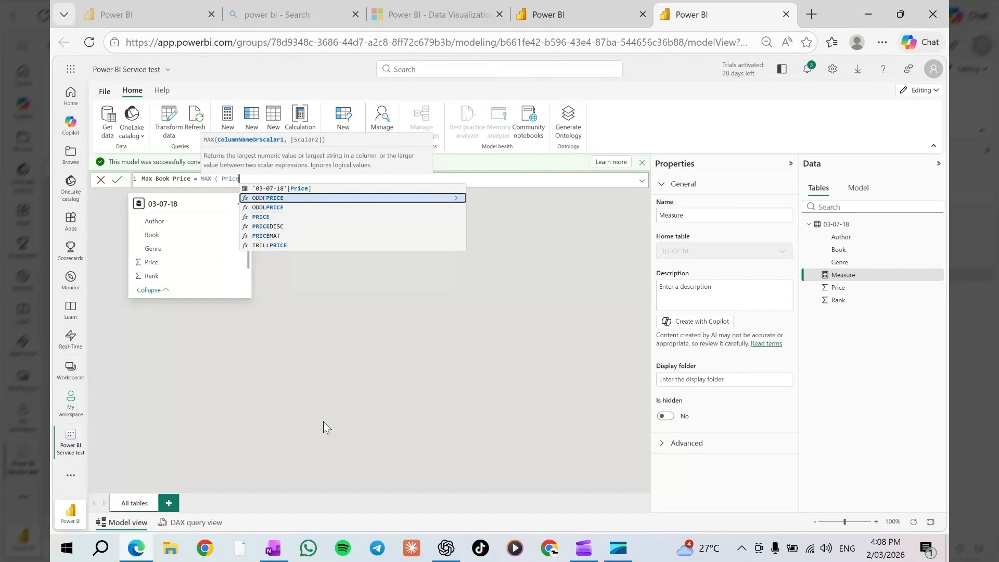
{"action": "key", "text": "Up"}
{"action": "key", "text": "Tab"}
{"action": "type", "text": ")"}
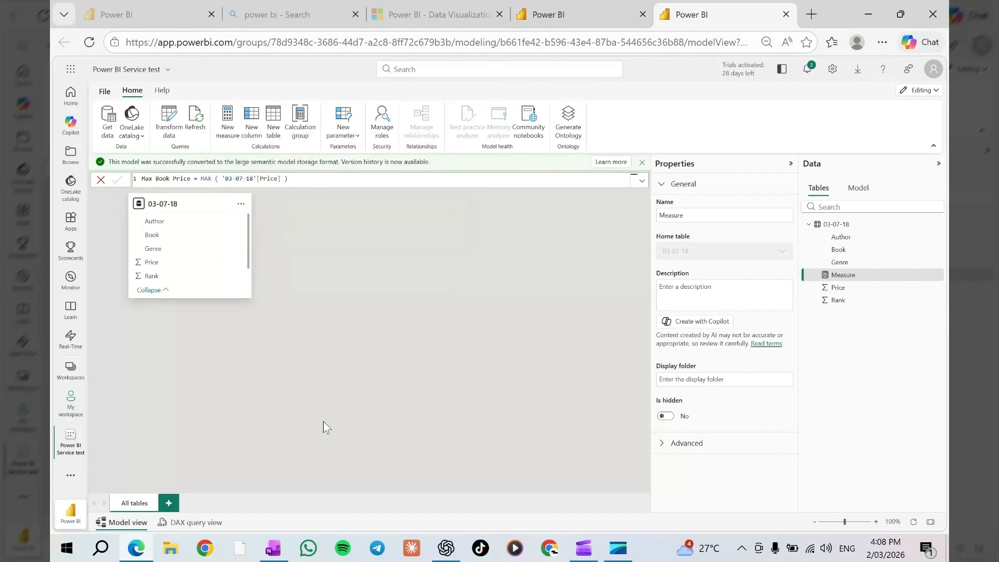
Step: Commit the Max Book Price measure and switch the semantic model from Editing to Viewing mode
{"action": "key", "text": "Return"}
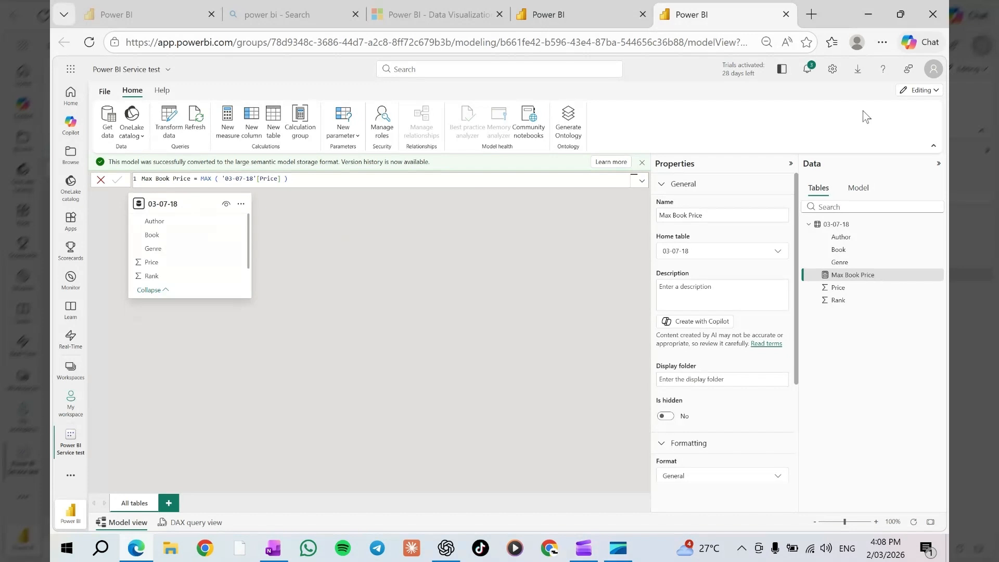
{"action": "left_click", "coordinate": [930, 93]}
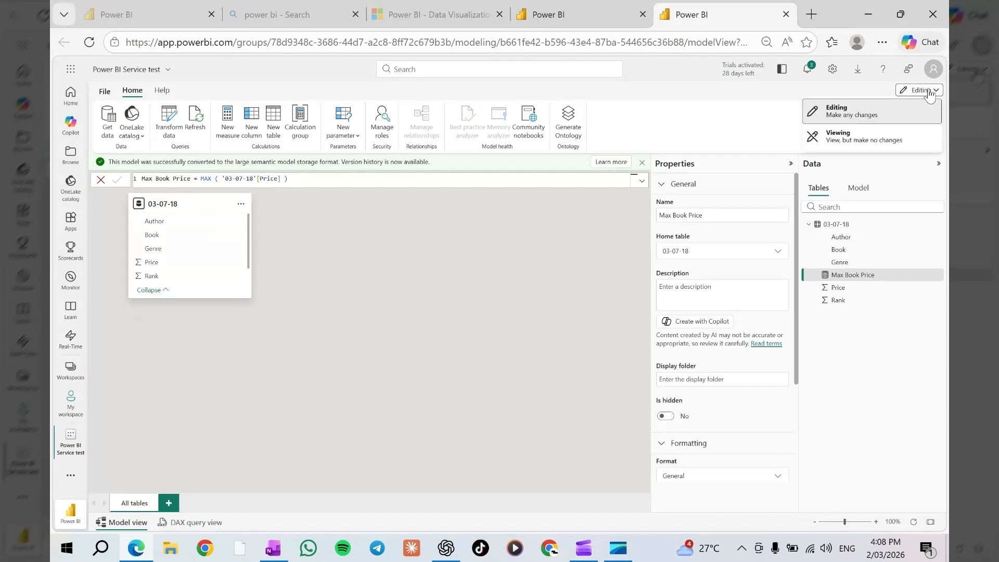
{"action": "left_click", "coordinate": [841, 144]}
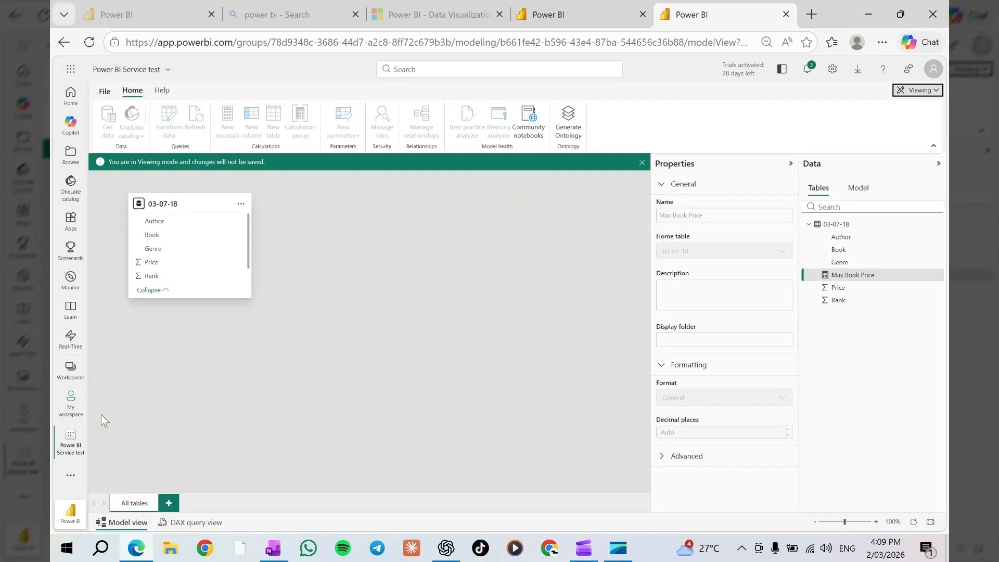
Step: Return to the untitled report, reload the page and expand the 03-07-18 table to show its fields
{"action": "left_click", "coordinate": [600, 18]}
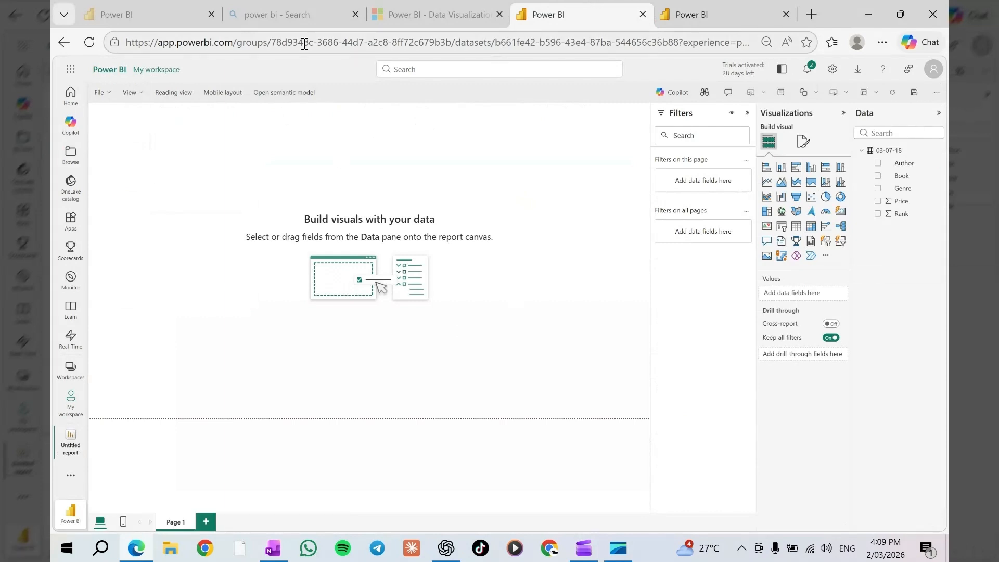
{"action": "left_click", "coordinate": [90, 45]}
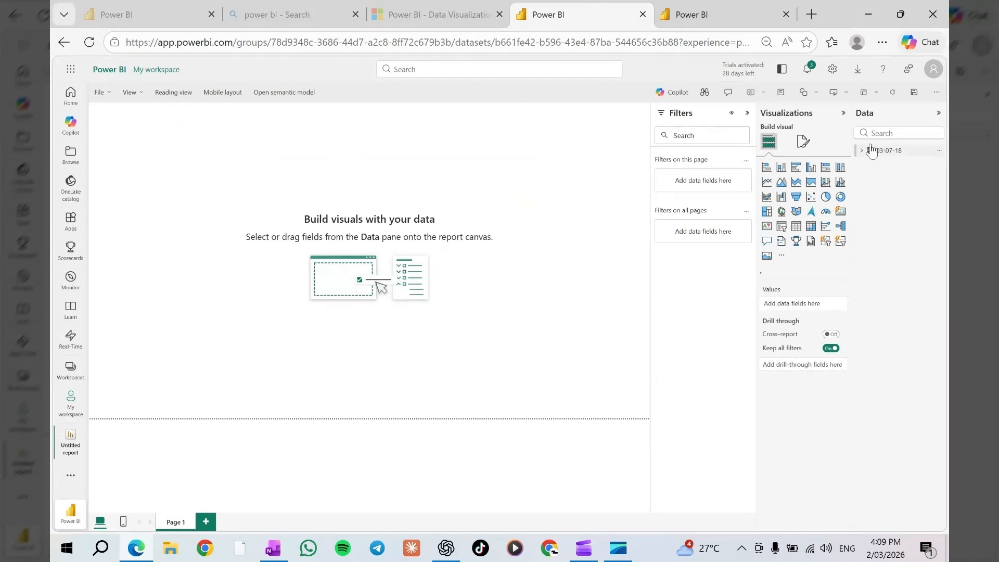
{"action": "left_click", "coordinate": [871, 150]}
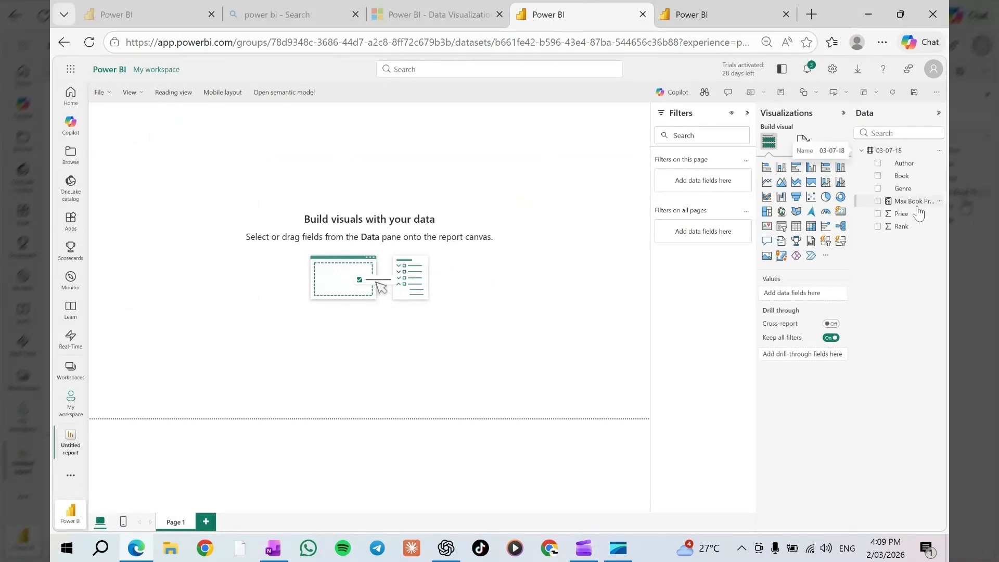
Step: Build a stacked bar chart of Max Book Price by Genre, enlarge it and place it near the middle of the report page
{"action": "left_click", "coordinate": [878, 200]}
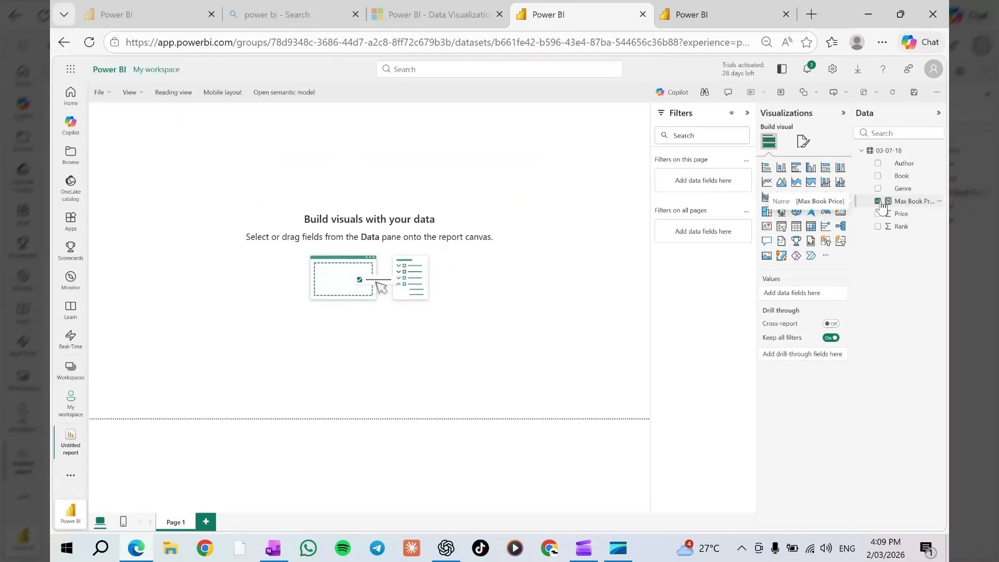
{"action": "left_click_drag", "start_coordinate": [193, 178], "coordinate": [402, 255]}
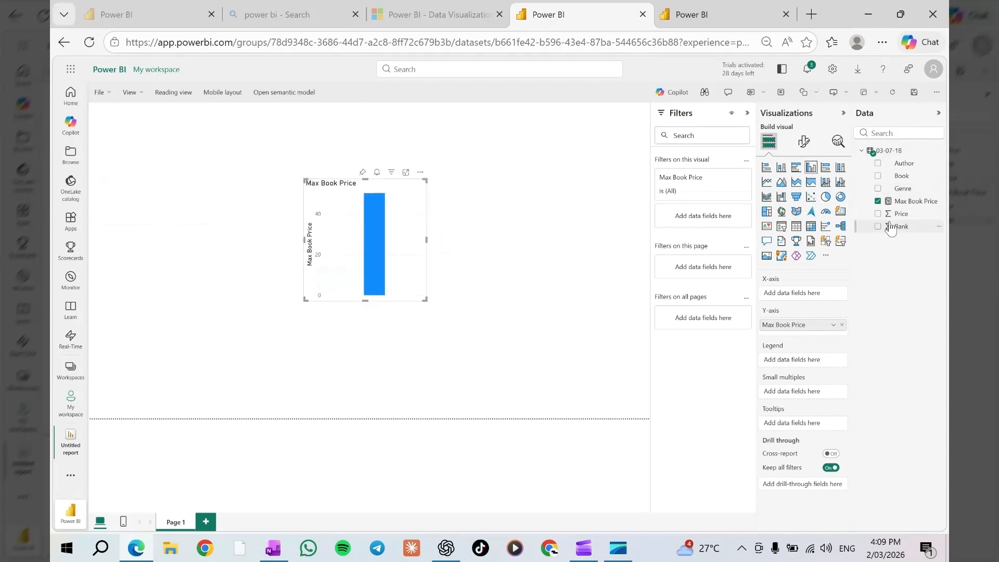
{"action": "left_click", "coordinate": [878, 189]}
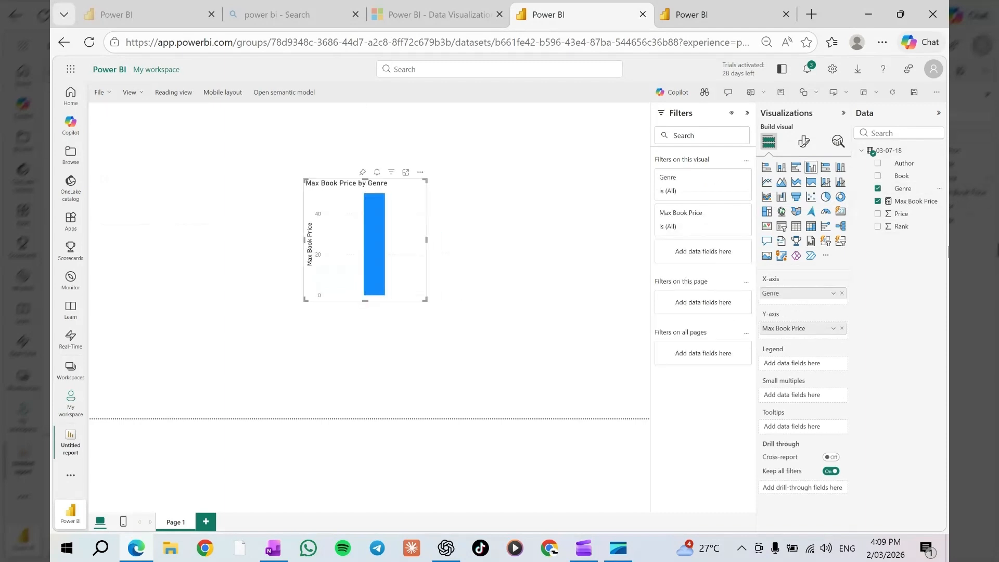
{"action": "left_click_drag", "start_coordinate": [423, 299], "coordinate": [575, 345]}
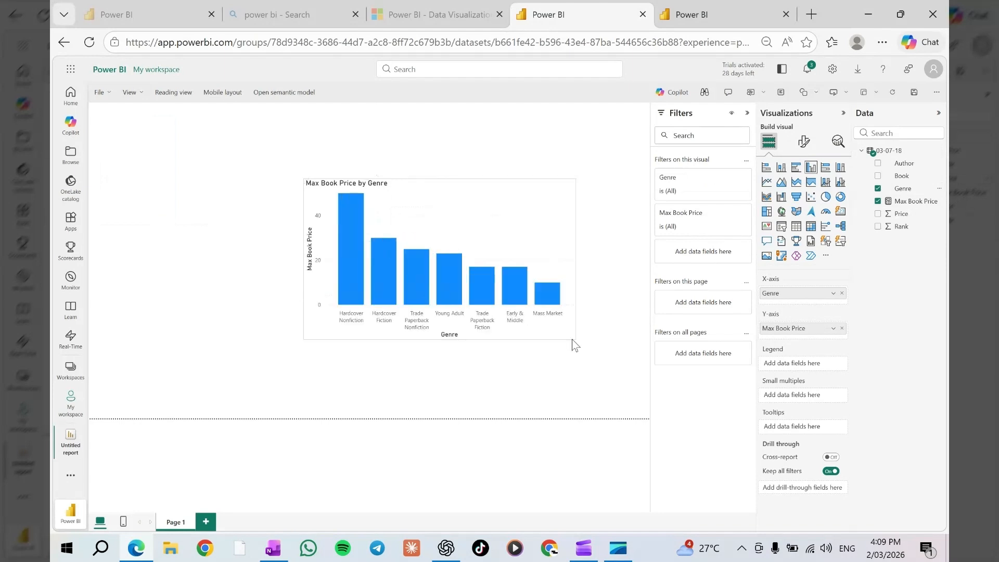
{"action": "left_click", "coordinate": [766, 167]}
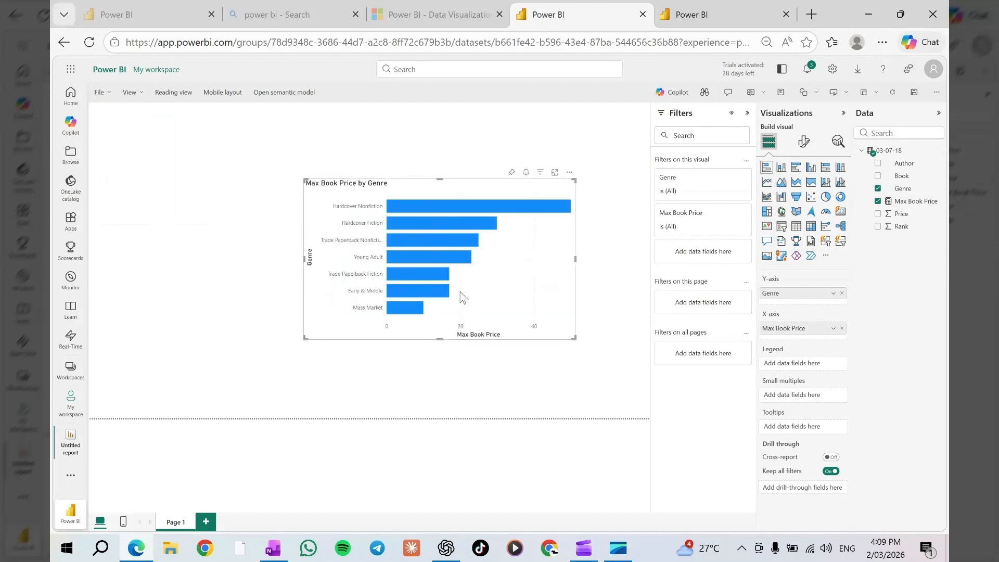
{"action": "mouse_move", "coordinate": [478, 296]}
{"action": "left_mouse_down"}
{"action": "mouse_move", "coordinate": [429, 288]}
{"action": "mouse_move", "coordinate": [466, 290]}
{"action": "left_mouse_up"}
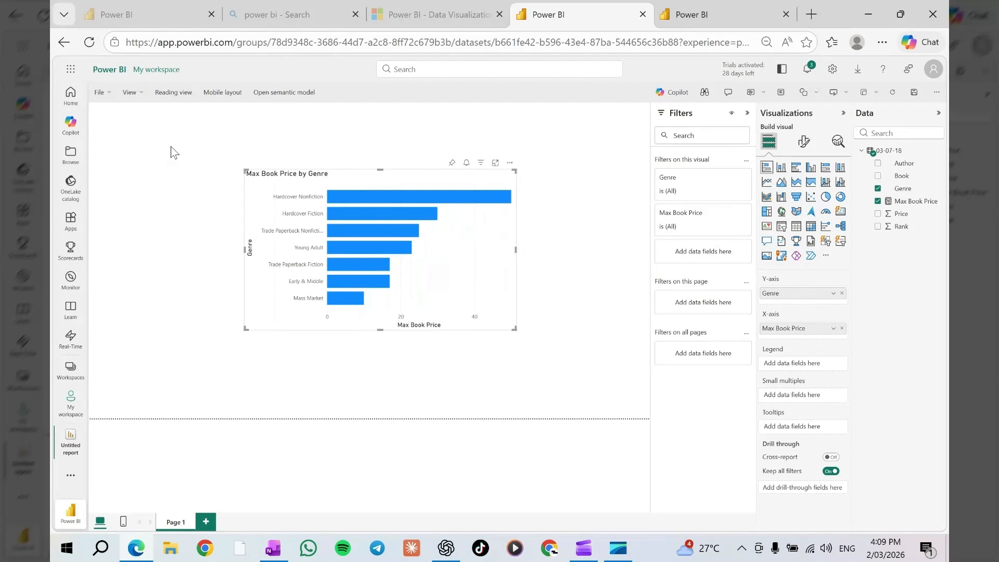
Step: Switch the report to reading view, saving it in My workspace under the name Power BI Service Test
{"action": "left_click", "coordinate": [171, 93]}
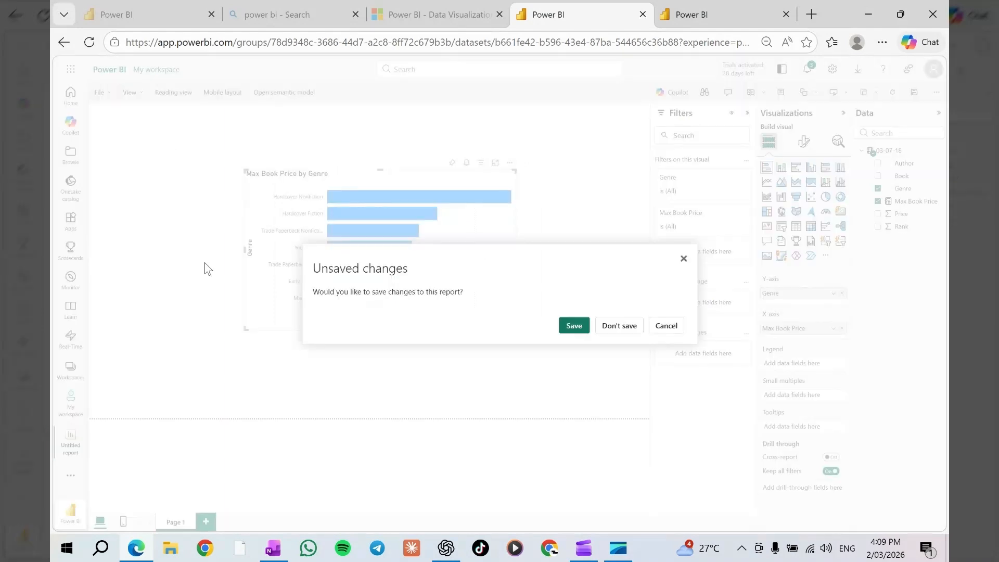
{"action": "left_click", "coordinate": [574, 326]}
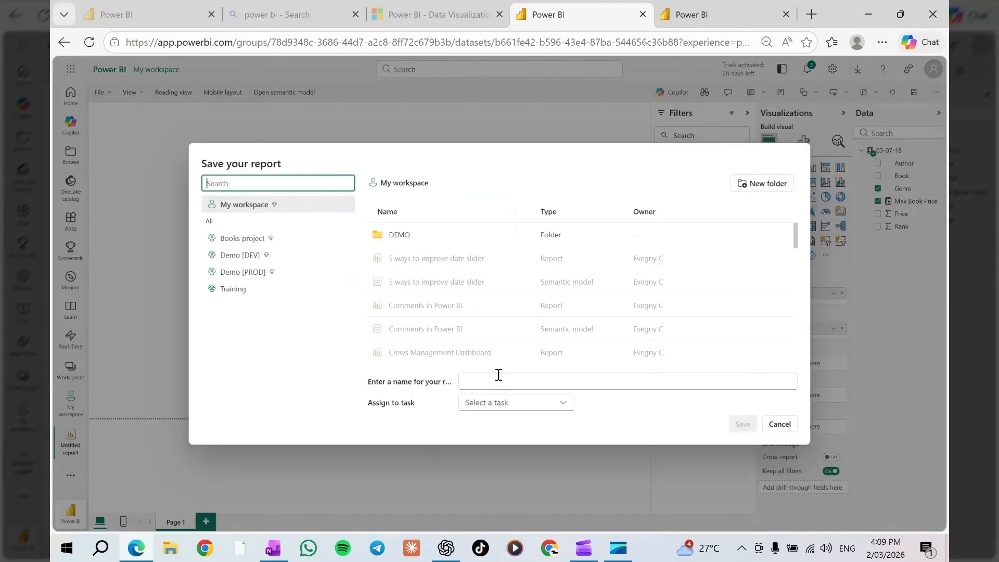
{"action": "left_click", "coordinate": [500, 379]}
{"action": "type", "text": "Power BI Service Test"}
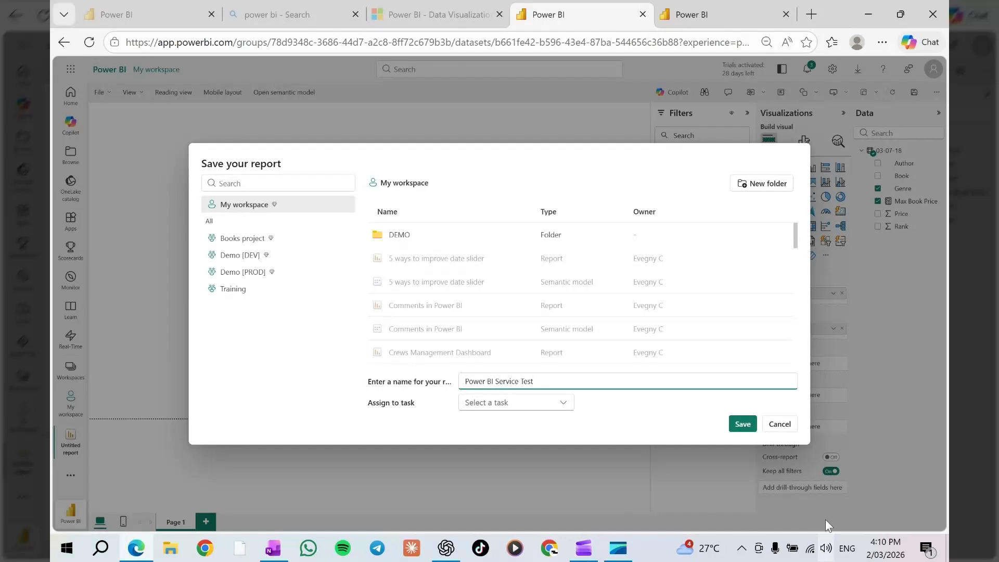
{"action": "left_click", "coordinate": [742, 424]}
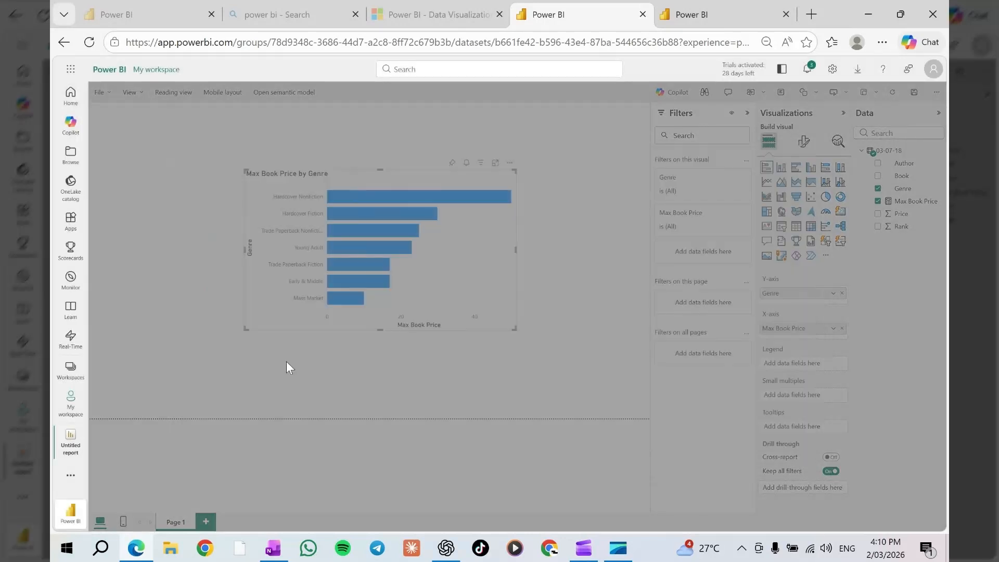